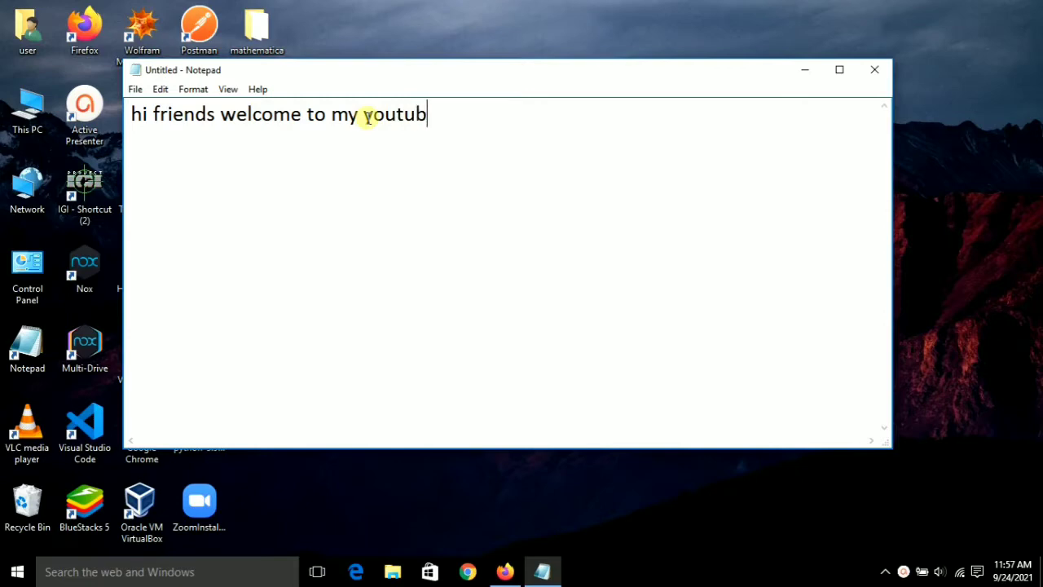
Complete the opening line as "hi friends welcome to my youtube channel ," and start a new line.
{"action": "type", "text": "l "}
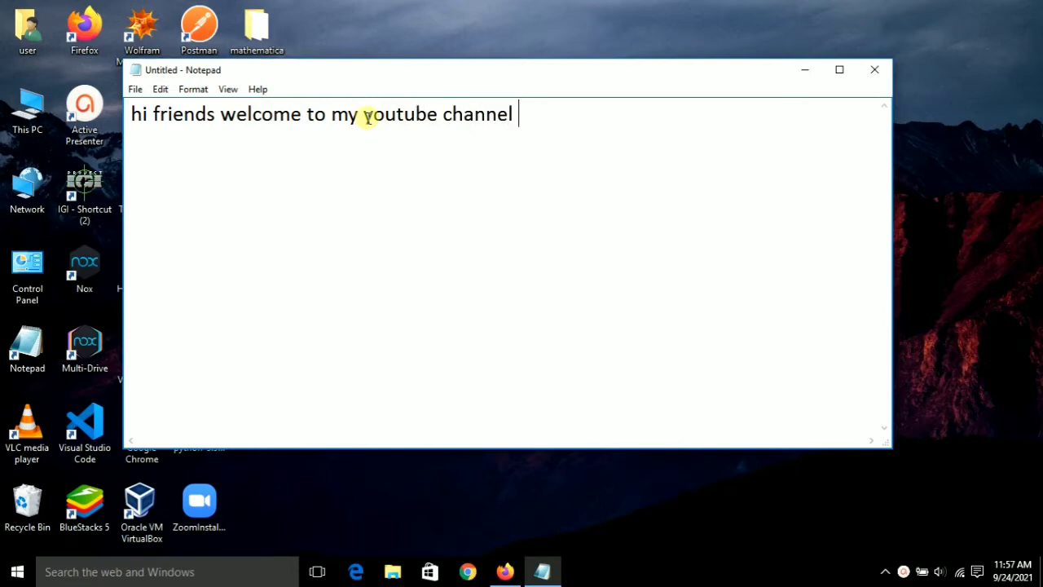
{"action": "type", "text": ","}
{"action": "key", "text": "Return"}
Write the second line: "in this tutorial video i will show you how to download and install blender in a windows 10 pc.".
{"action": "type", "text": "in this t"}
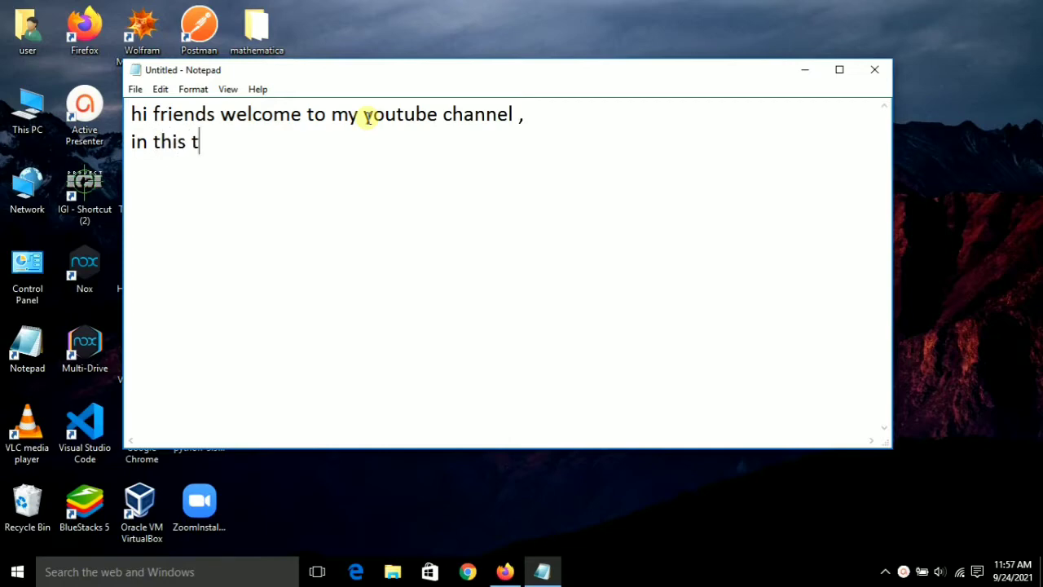
{"action": "type", "text": "utorial "}
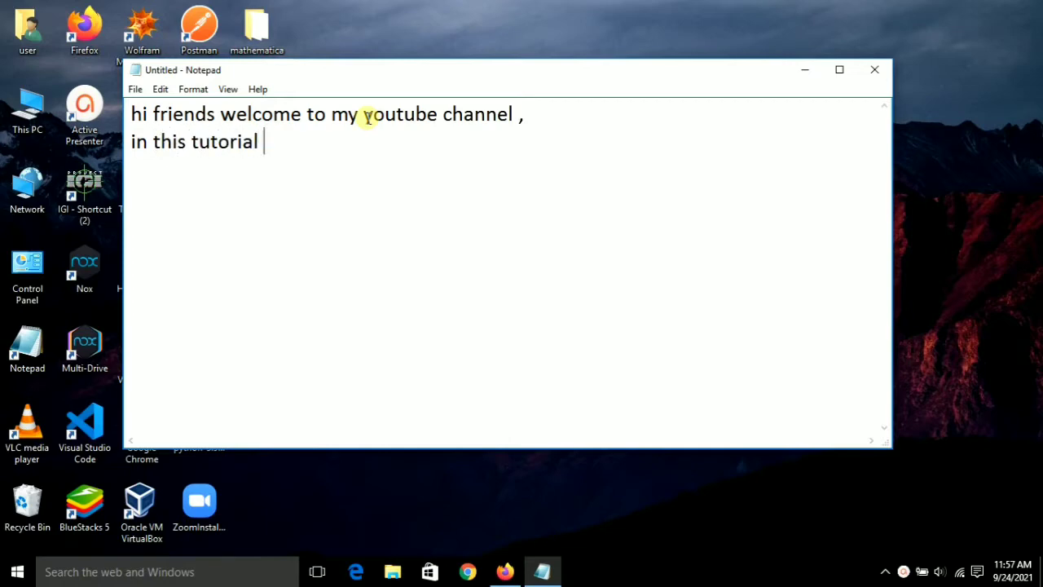
{"action": "type", "text": "video i w"}
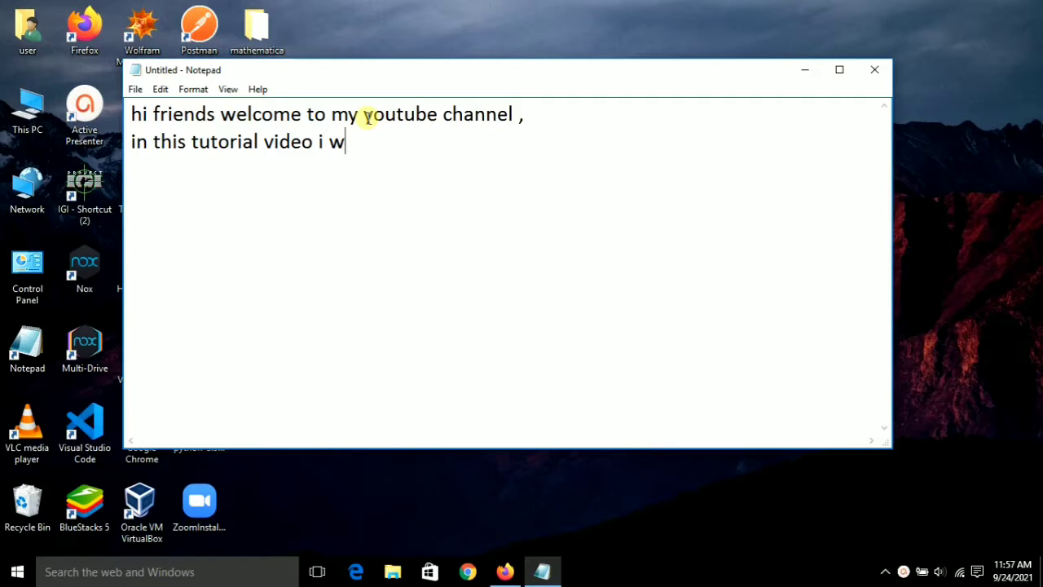
{"action": "type", "text": "ill show you "}
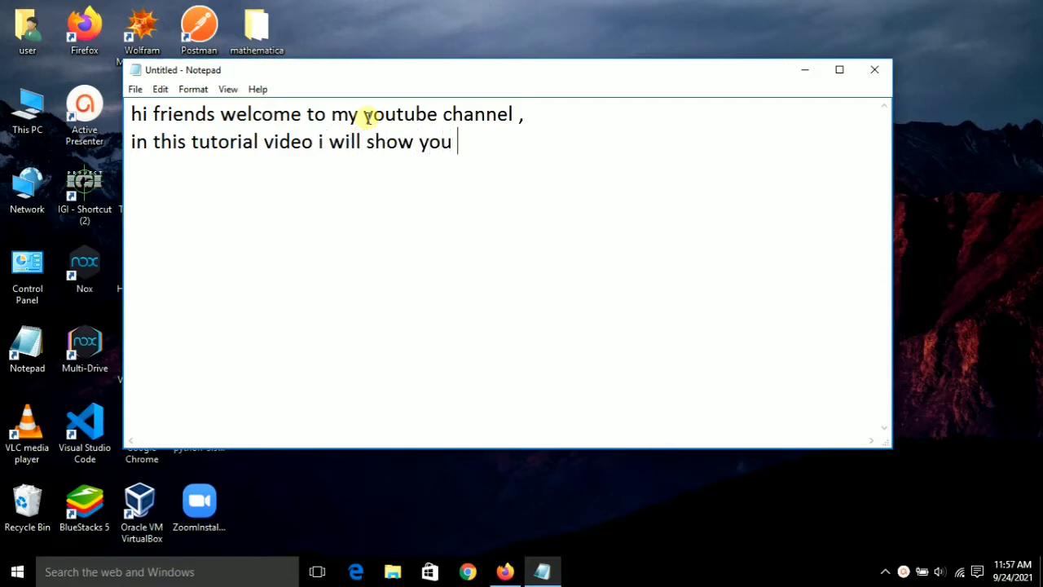
{"action": "type", "text": "how to in"}
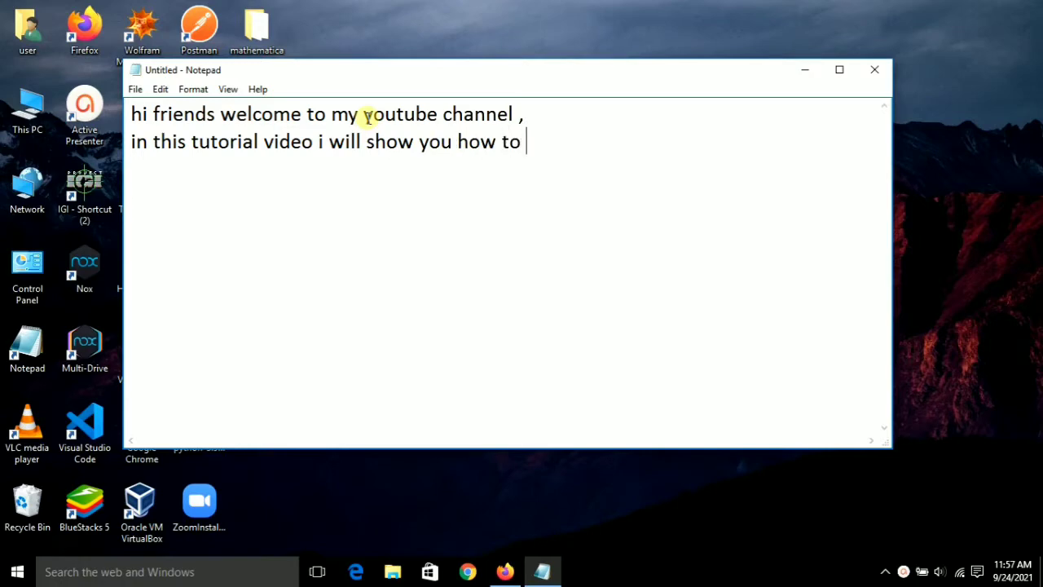
{"action": "key", "text": "BackSpace"}
{"action": "key", "text": "BackSpace"}
{"action": "type", "text": "s"}
{"action": "key", "text": "BackSpace"}
{"action": "type", "text": "download and "}
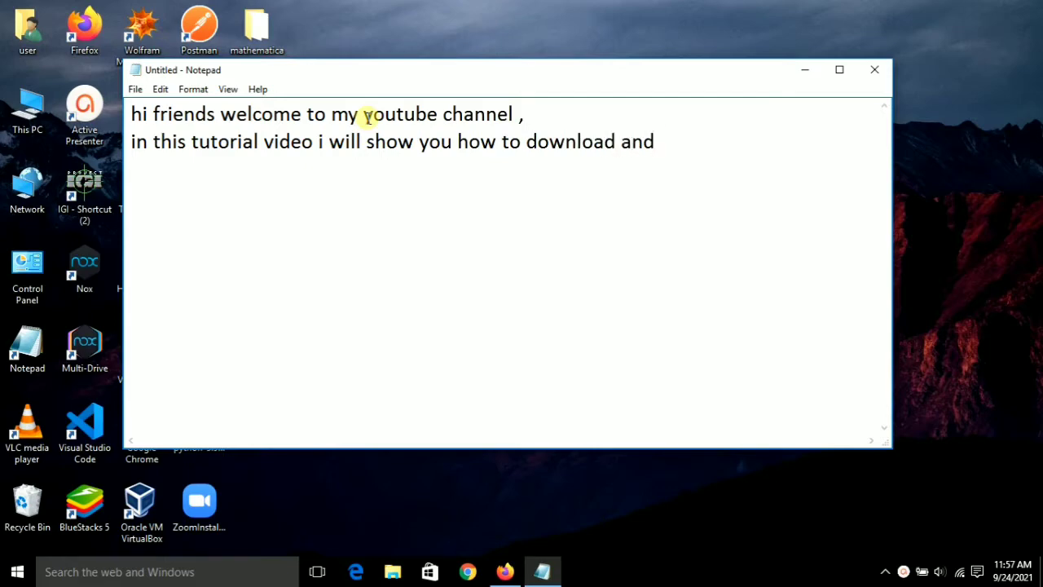
{"action": "type", "text": "install "}
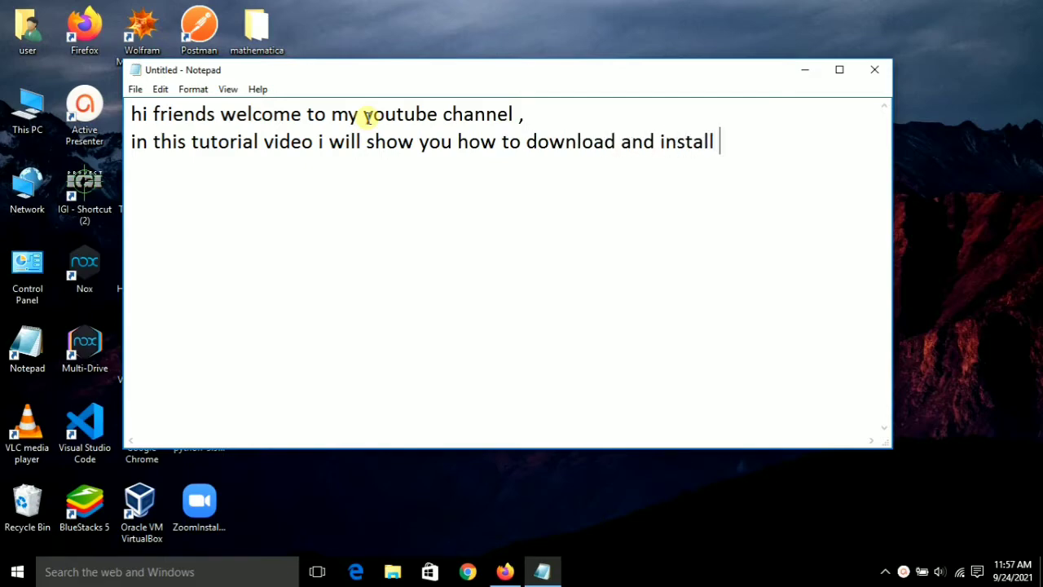
{"action": "type", "text": "blender"}
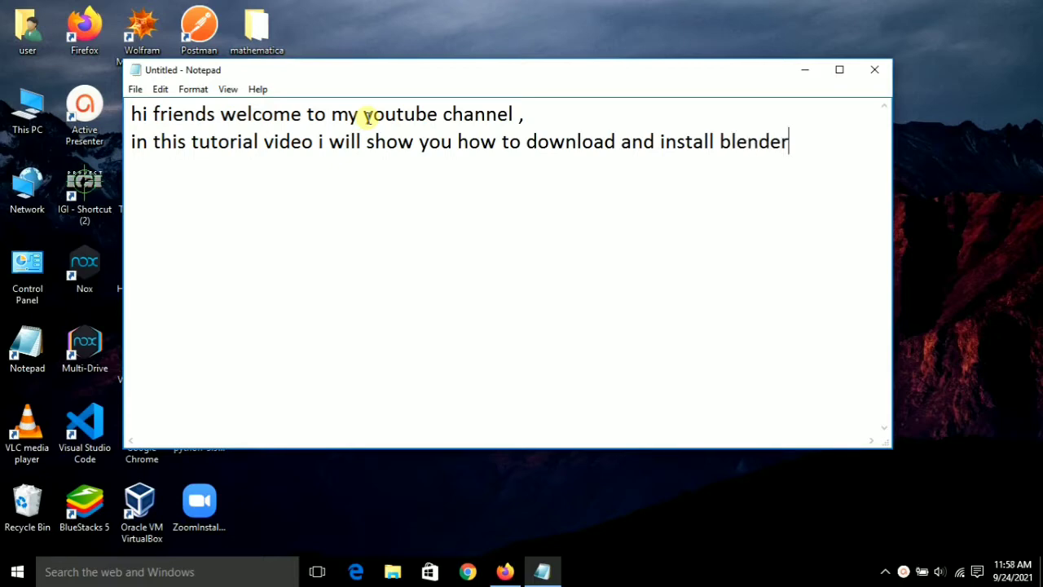
{"action": "type", "text": " in a windows 1"}
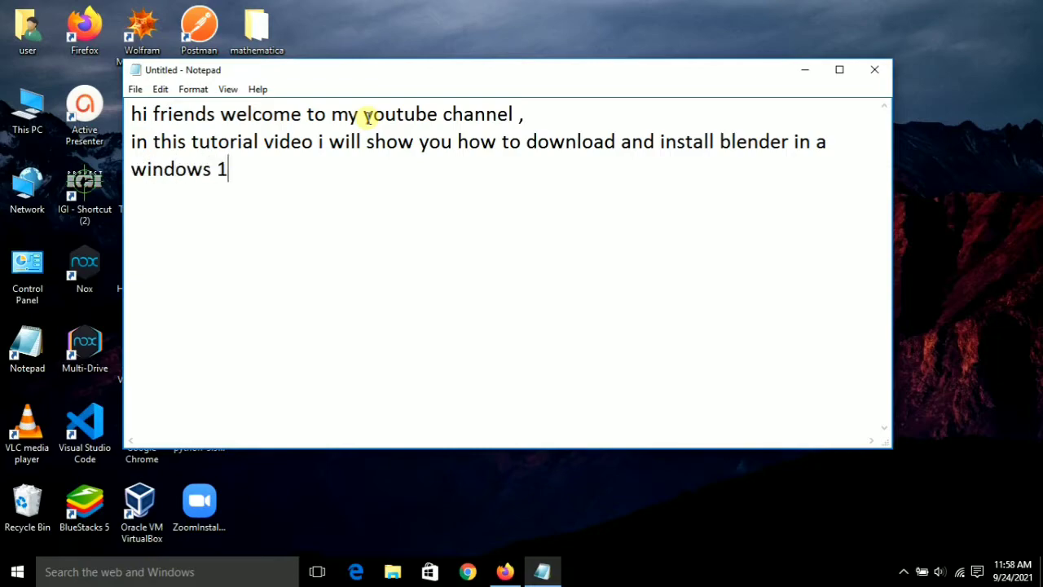
{"action": "type", "text": "0 pc."}
Add a closing line to the note reading "so watch the video till the end.".
{"action": "key", "text": "Return"}
{"action": "type", "text": "so wa"}
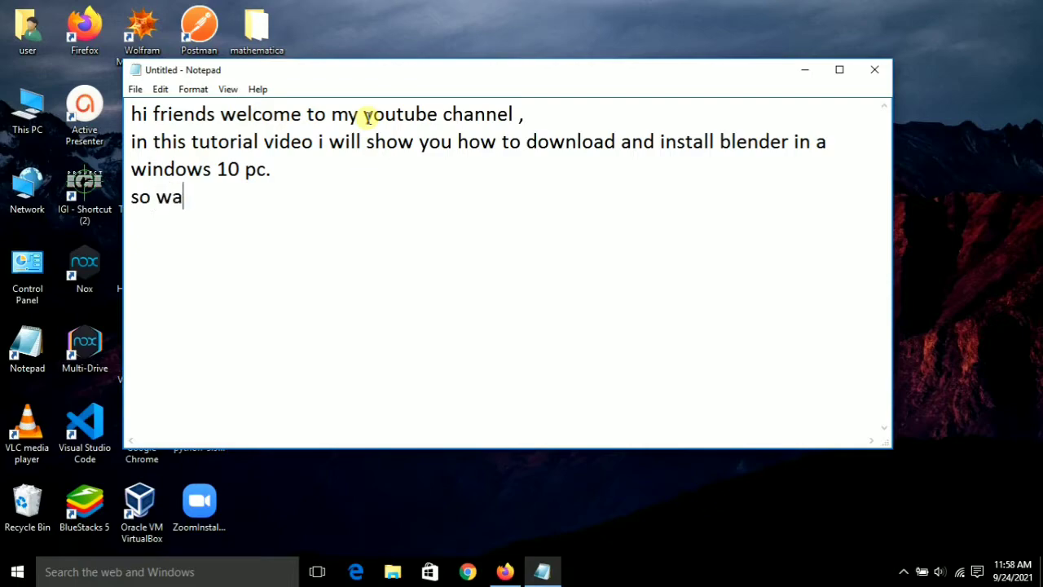
{"action": "type", "text": "tch the vi"}
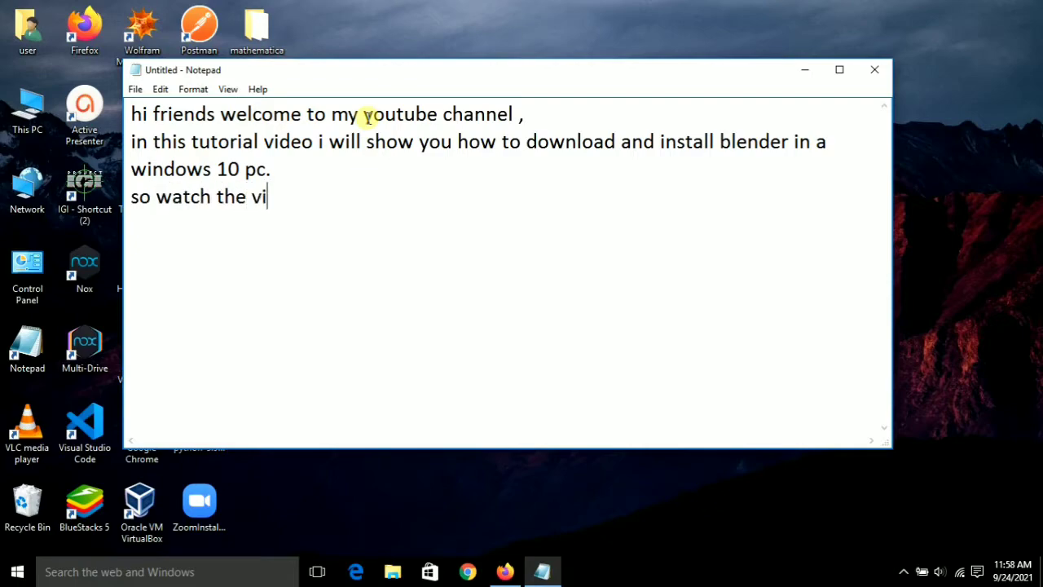
{"action": "type", "text": "deoti"}
{"action": "key", "text": "BackSpace"}
{"action": "key", "text": "BackSpace"}
{"action": "type", "text": "till"}
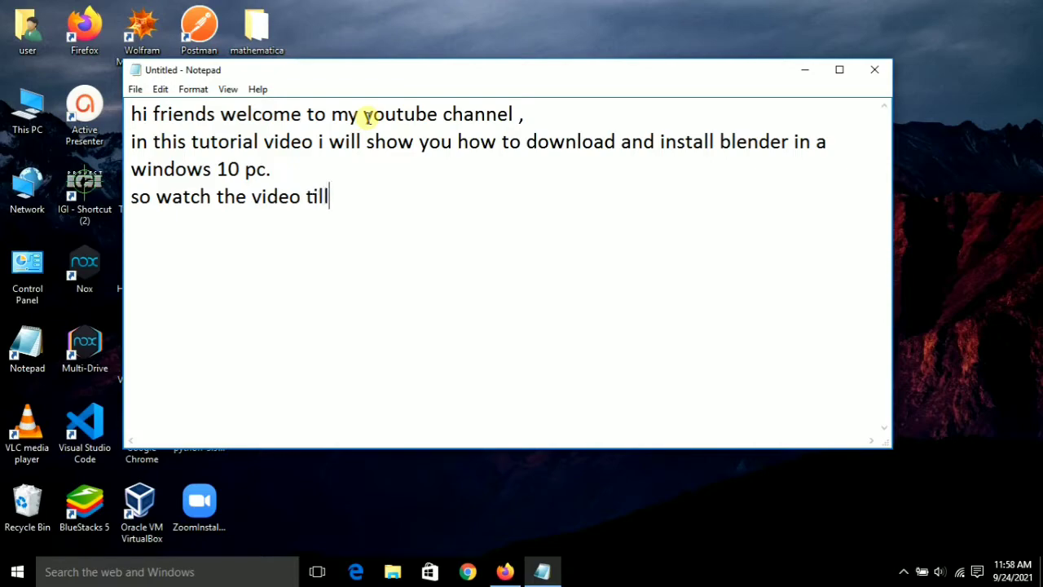
{"action": "type", "text": " the end."}
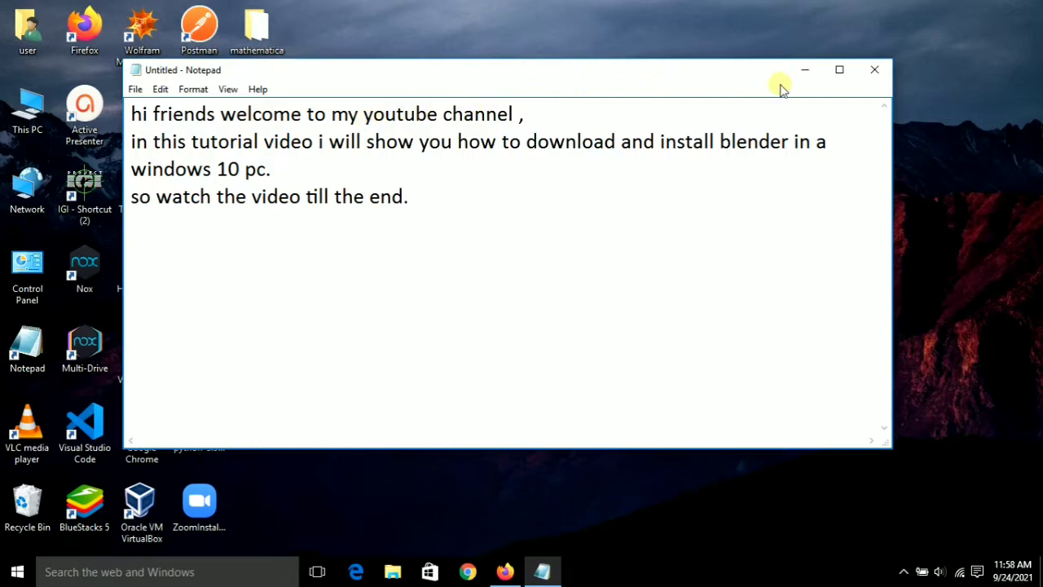
Switch to Firefox and search the web for "blender".
{"action": "left_click", "coordinate": [804, 70]}
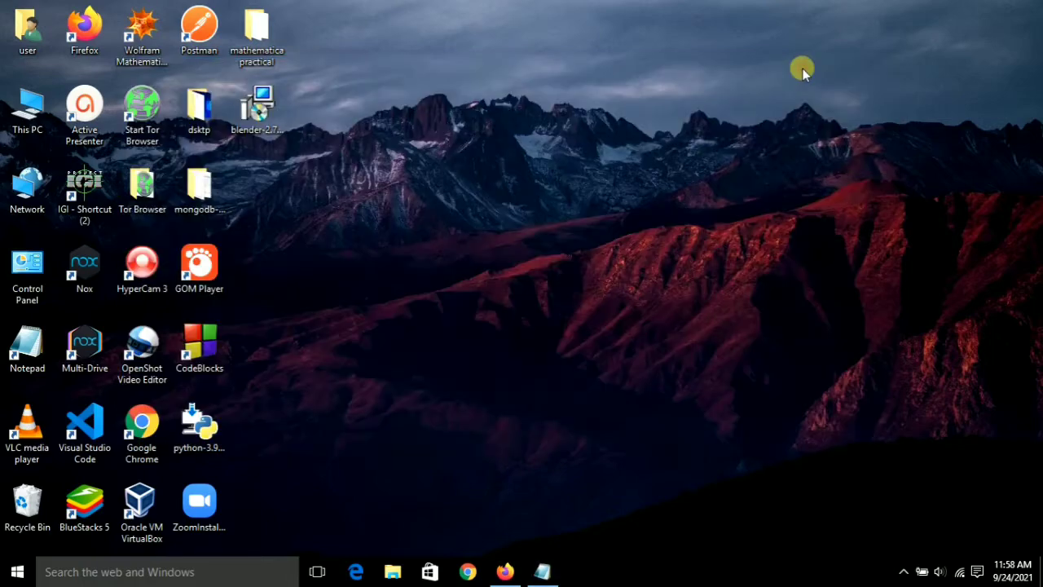
{"action": "left_click", "coordinate": [542, 571]}
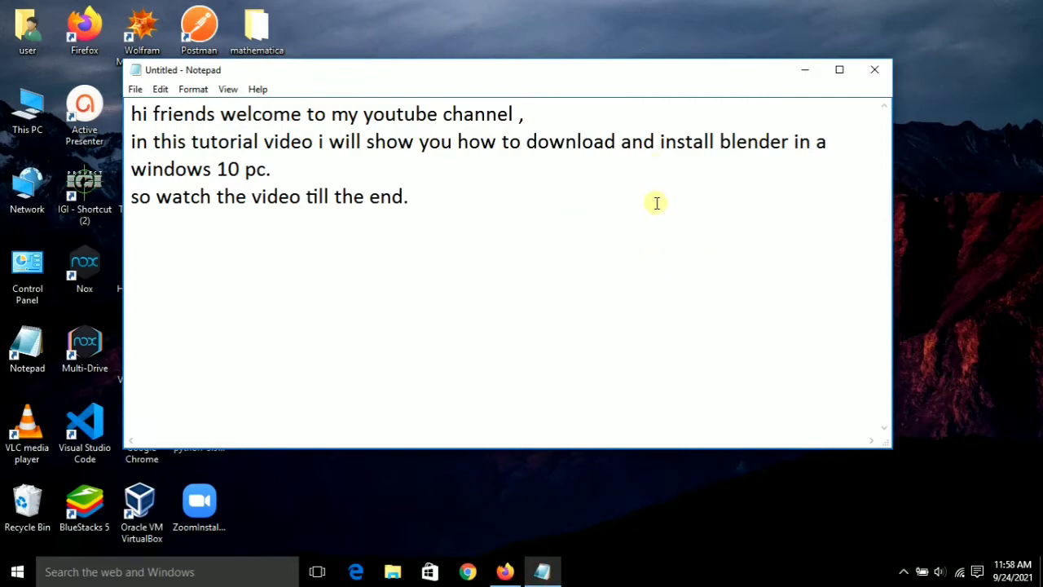
{"action": "left_click", "coordinate": [506, 569]}
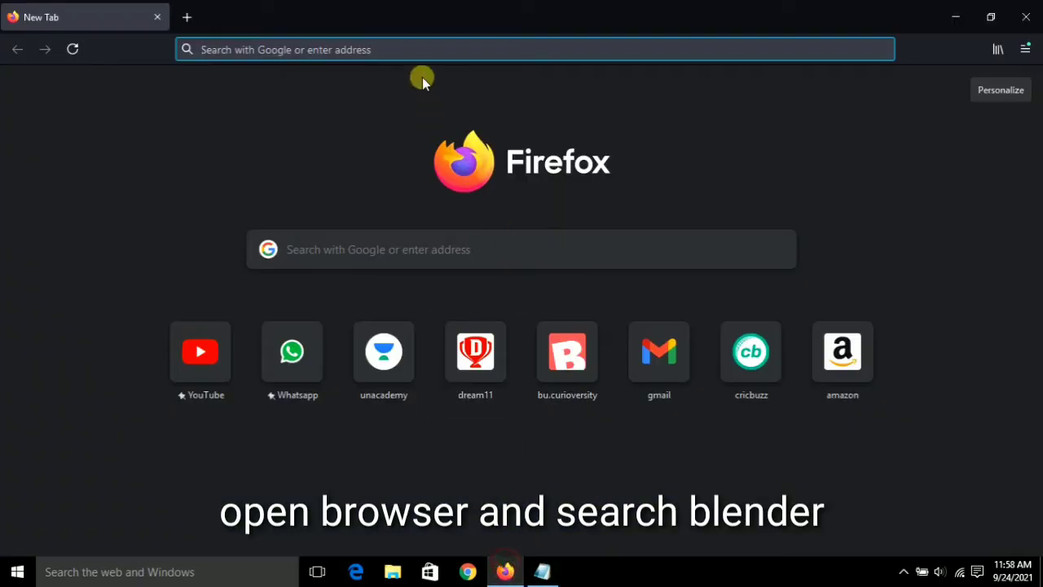
{"action": "left_click", "coordinate": [417, 52]}
{"action": "type", "text": "blender"}
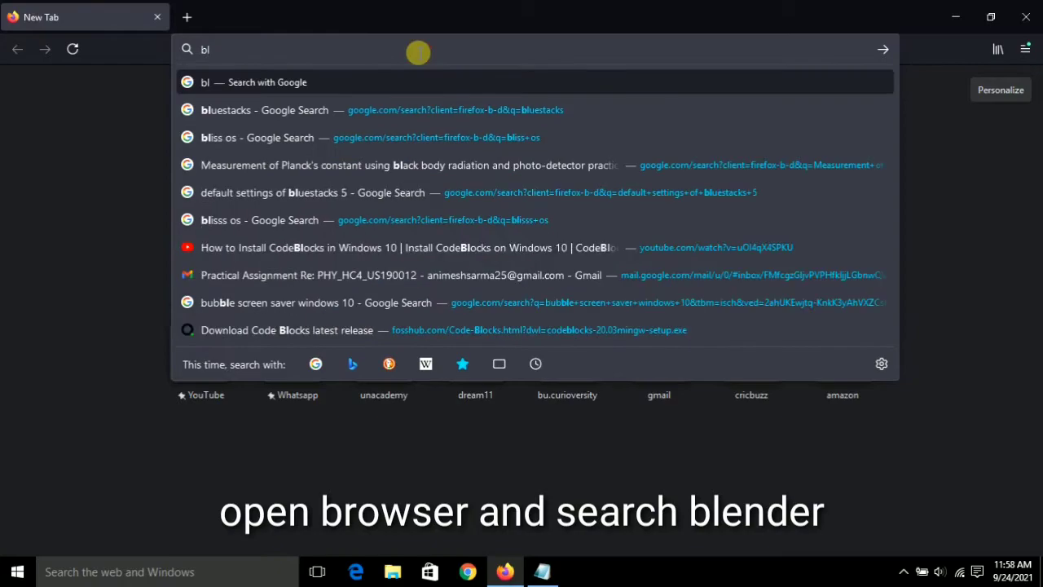
{"action": "key", "text": "Return"}
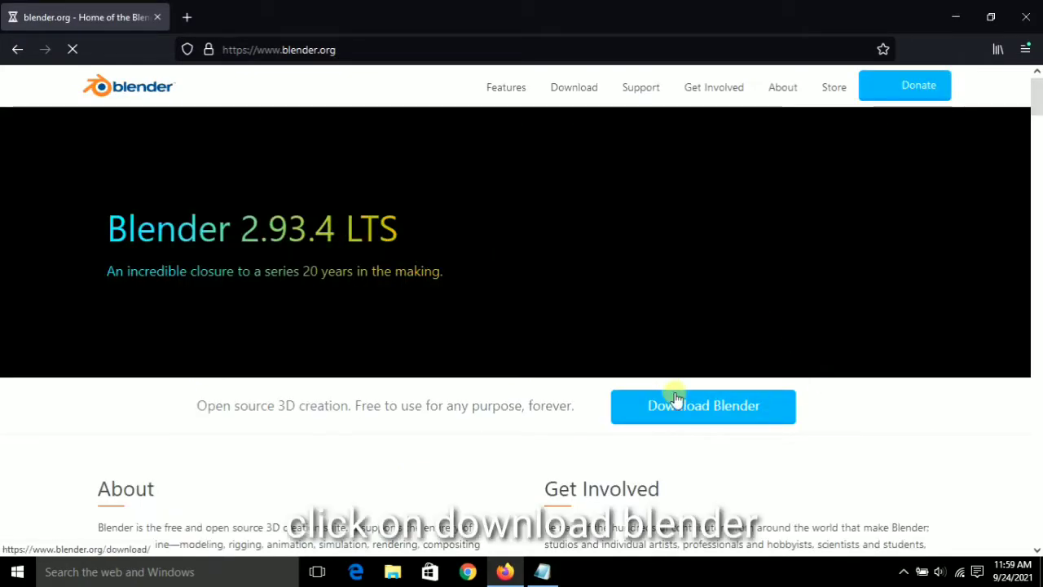
Download the Blender 2.93.4 Windows installer from blender.org and save the file blender-2.93.4-windows-x64.msi.
{"action": "left_click", "coordinate": [705, 407]}
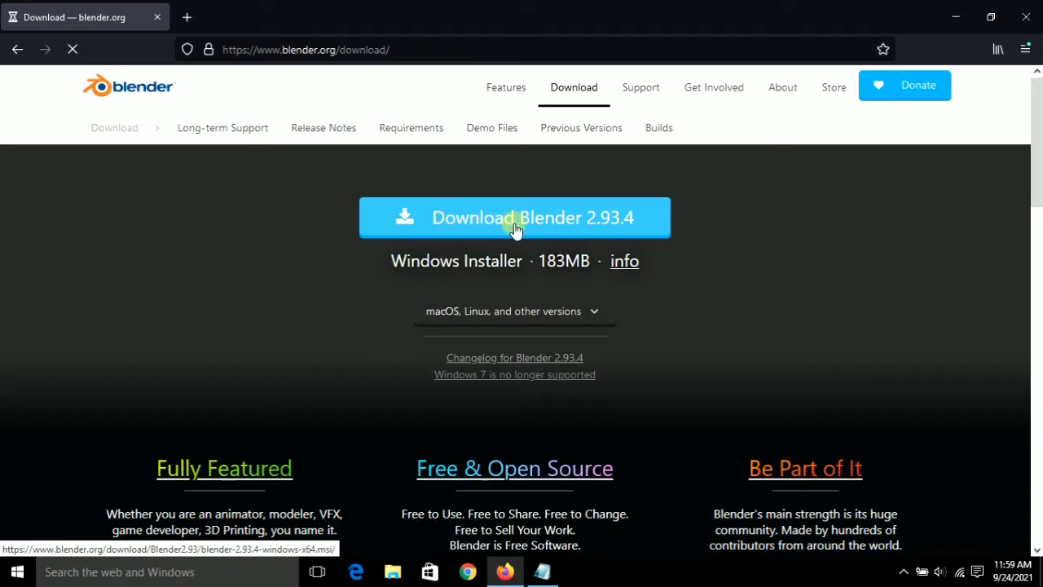
{"action": "left_click", "coordinate": [515, 230]}
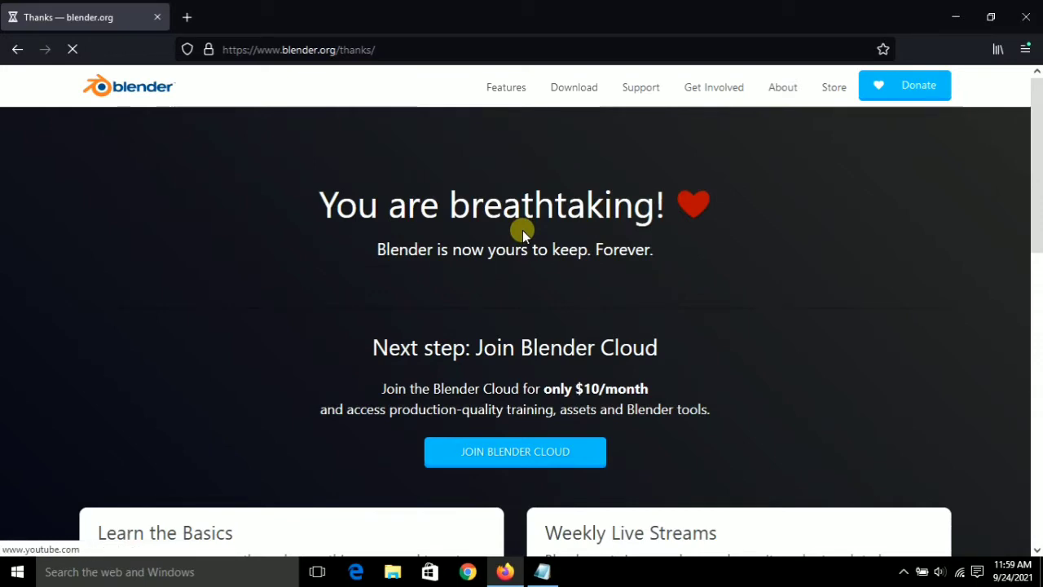
{"action": "scroll", "coordinate": [522, 230], "scroll_direction": "down", "scroll_amount": 2}
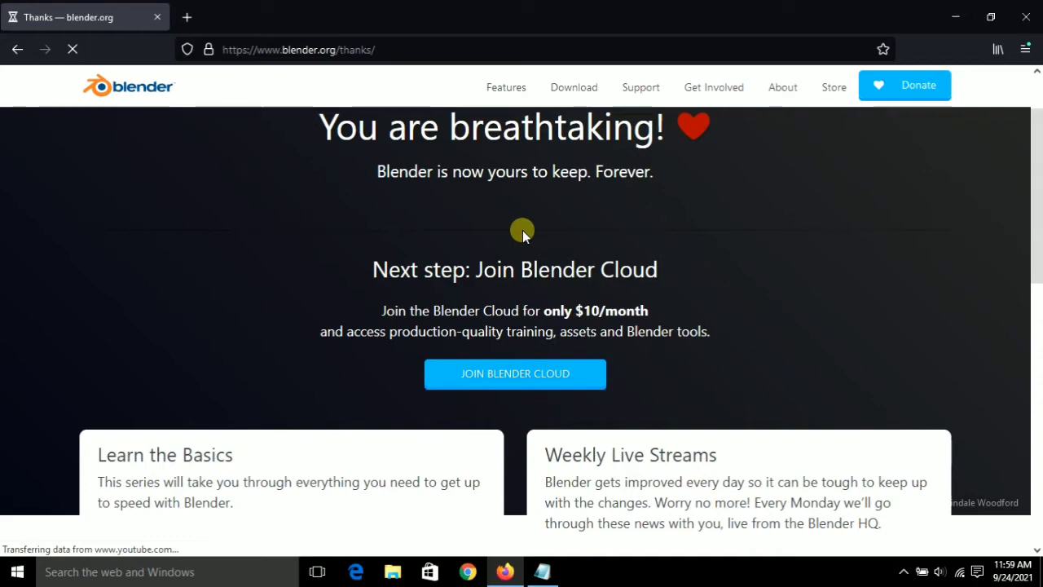
{"action": "scroll", "coordinate": [523, 232], "scroll_direction": "down", "scroll_amount": 2}
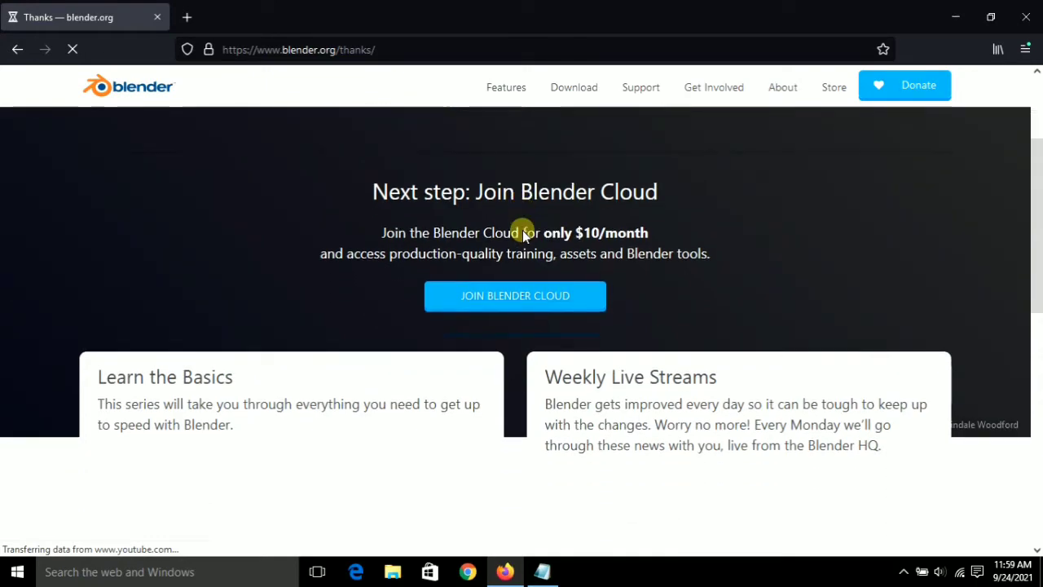
{"action": "scroll", "coordinate": [522, 232], "scroll_direction": "down", "scroll_amount": 6}
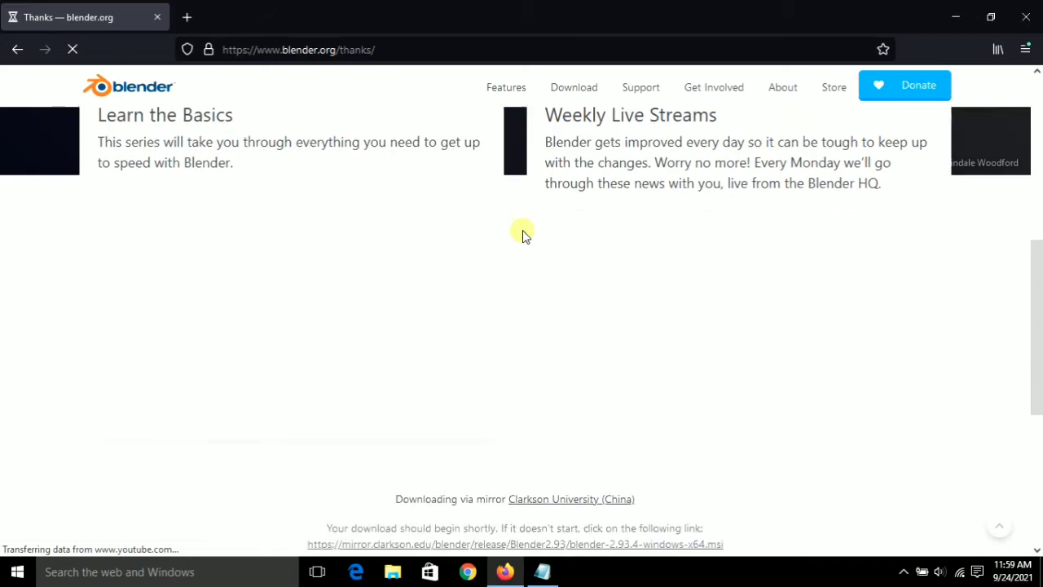
{"action": "scroll", "coordinate": [522, 232], "scroll_direction": "down", "scroll_amount": 3}
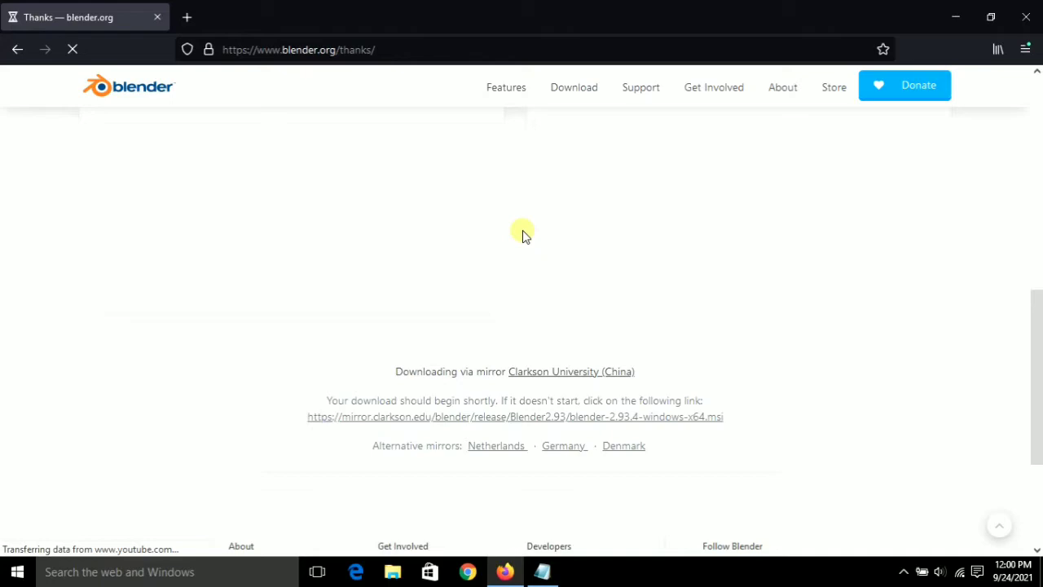
{"action": "scroll", "coordinate": [522, 233], "scroll_direction": "down", "scroll_amount": 2}
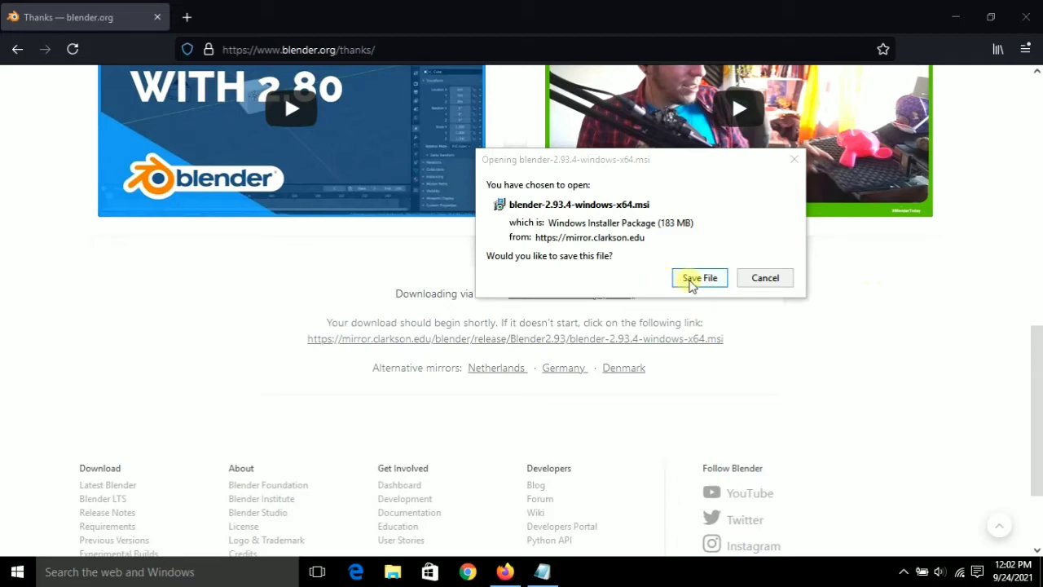
{"action": "left_click", "coordinate": [697, 277]}
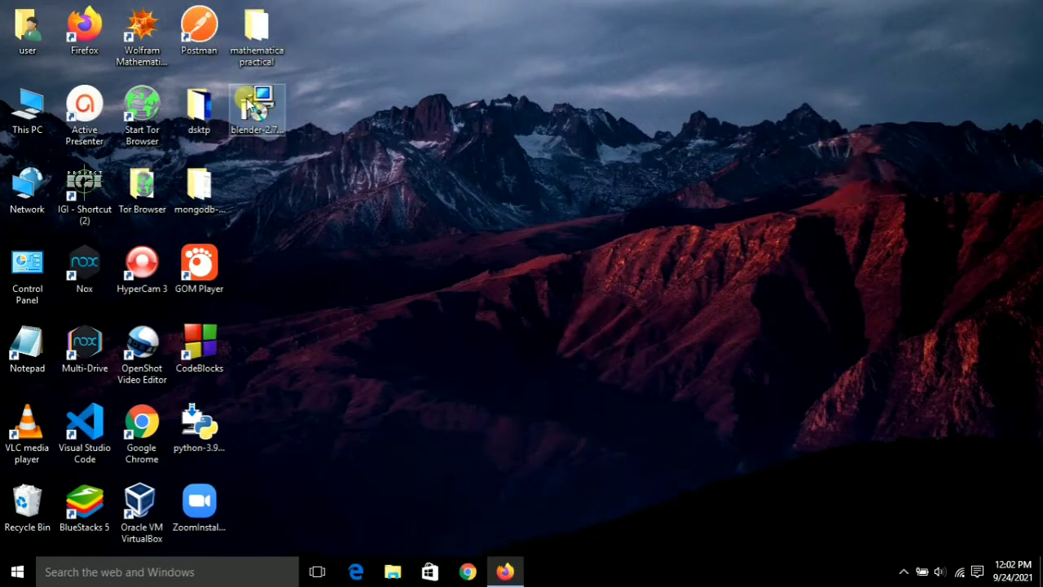
Move the blender-2.79b-windows64.msi installer to an empty area of the desktop, run it and proceed past the setup wizard's welcome page.
{"action": "left_click_drag", "start_coordinate": [248, 101], "coordinate": [593, 114]}
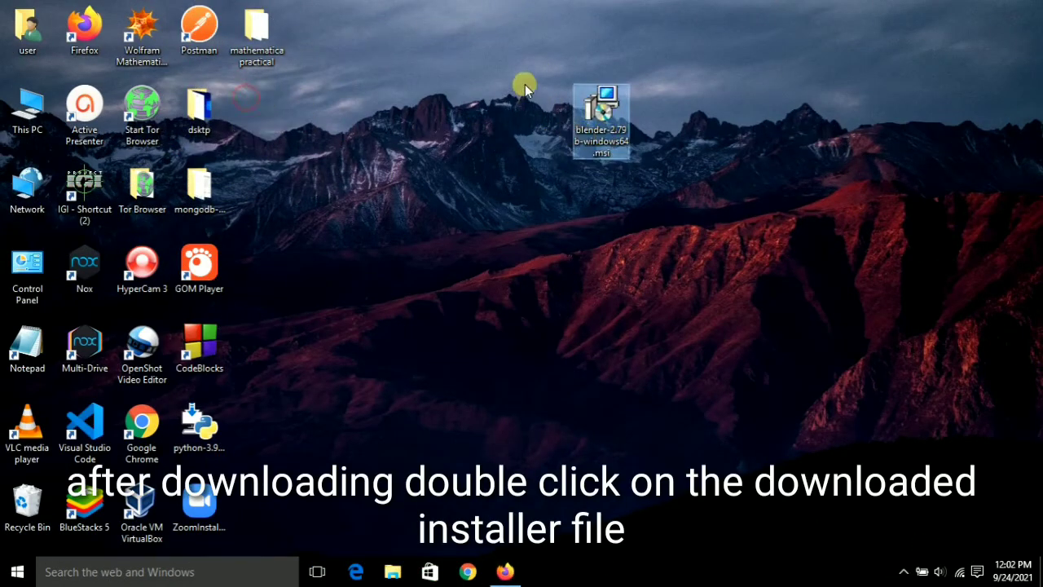
{"action": "double_click", "coordinate": [615, 143]}
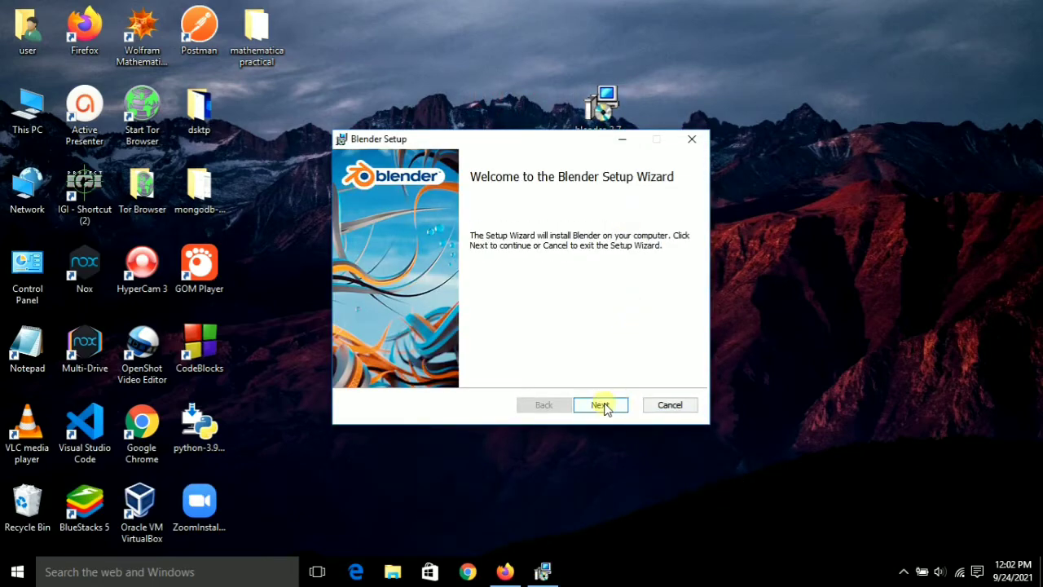
{"action": "left_click", "coordinate": [611, 405]}
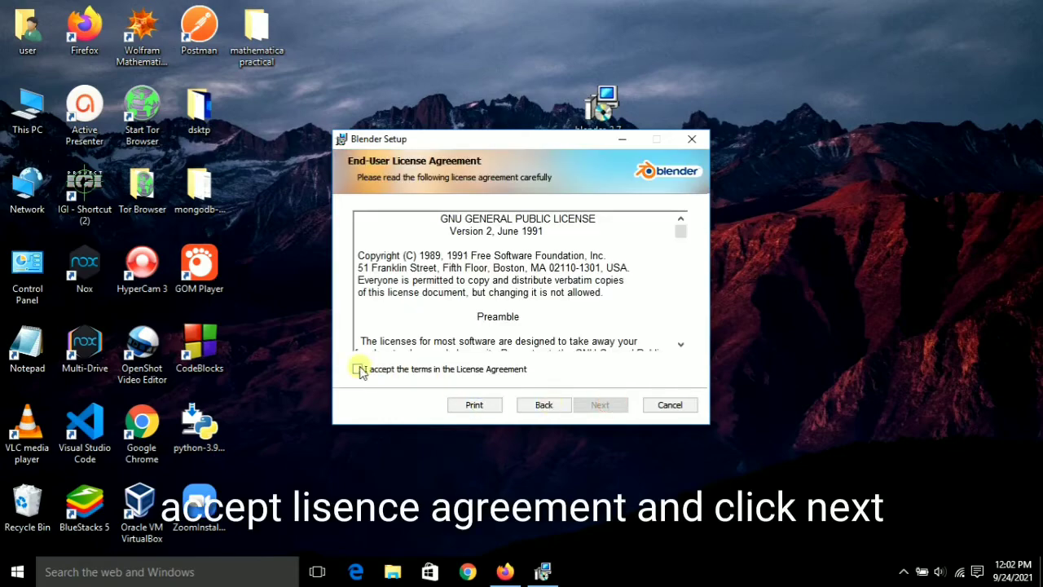
Accept the license agreement and complete the Blender installation with the default features and location.
{"action": "left_click", "coordinate": [357, 368]}
{"action": "left_click", "coordinate": [610, 405]}
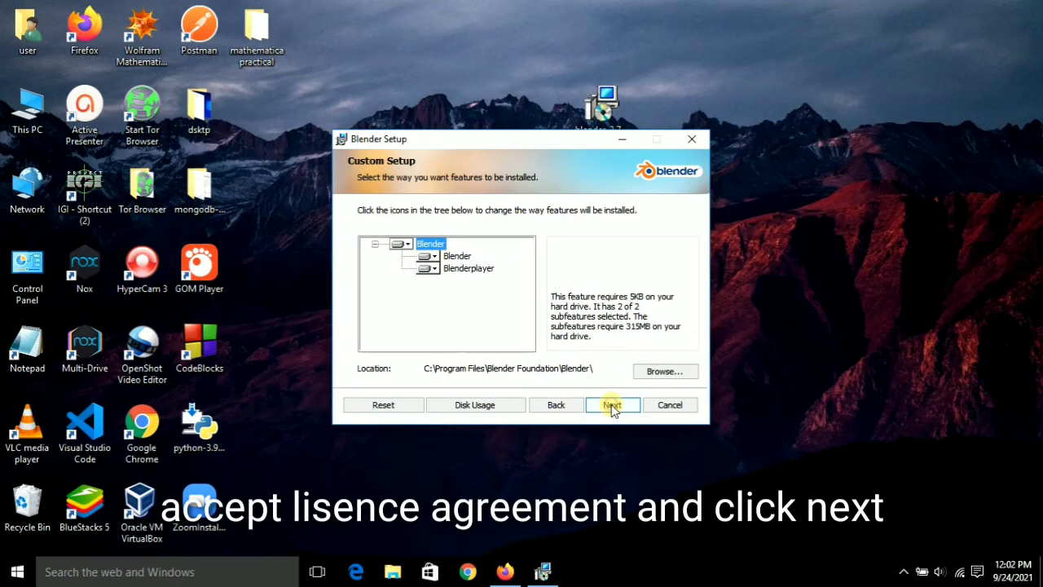
{"action": "left_click", "coordinate": [611, 405]}
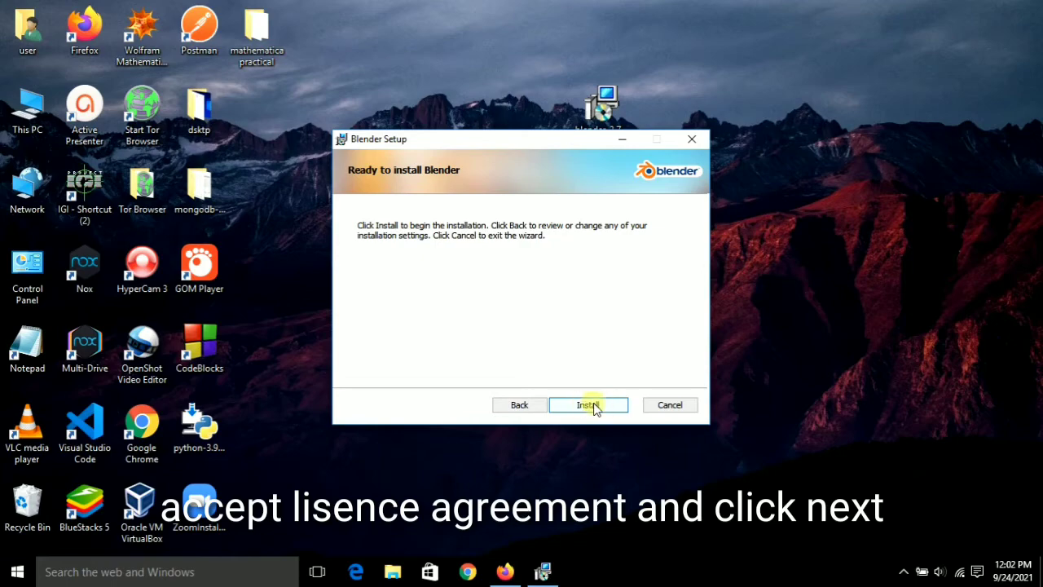
{"action": "left_click", "coordinate": [595, 404]}
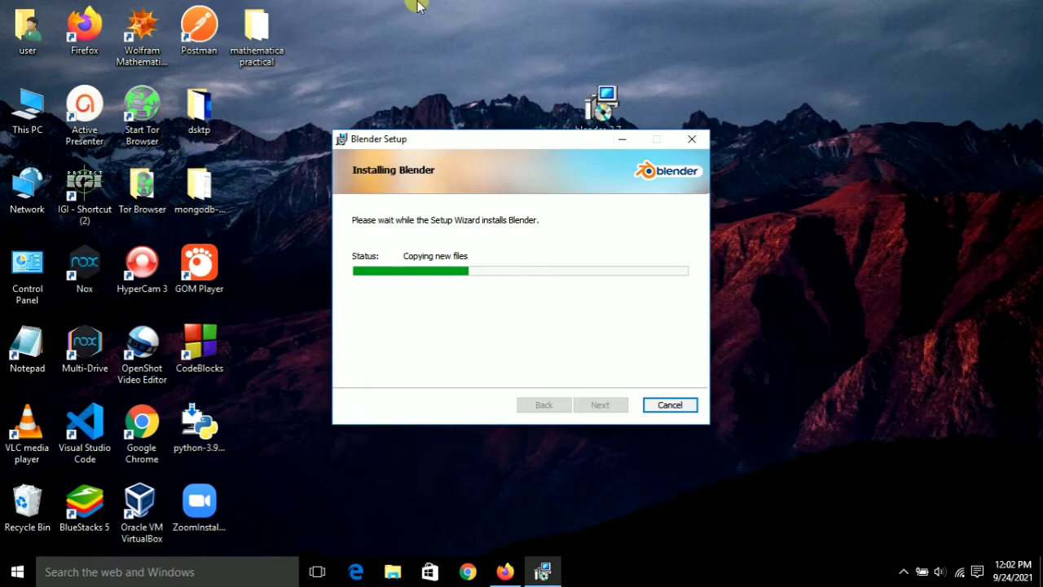
{"action": "left_click_drag", "start_coordinate": [464, 143], "coordinate": [470, 84]}
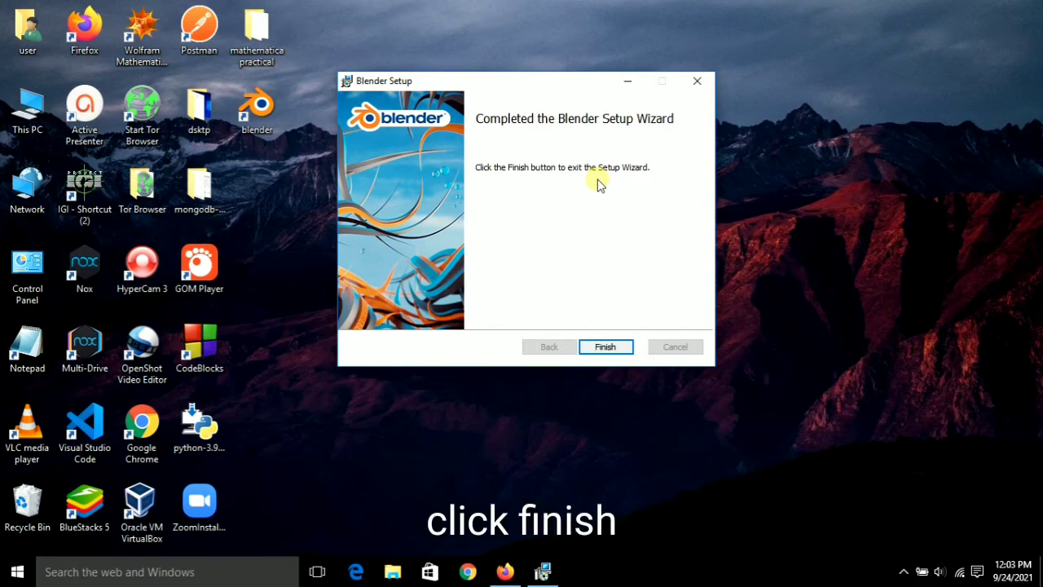
{"action": "left_click", "coordinate": [608, 348]}
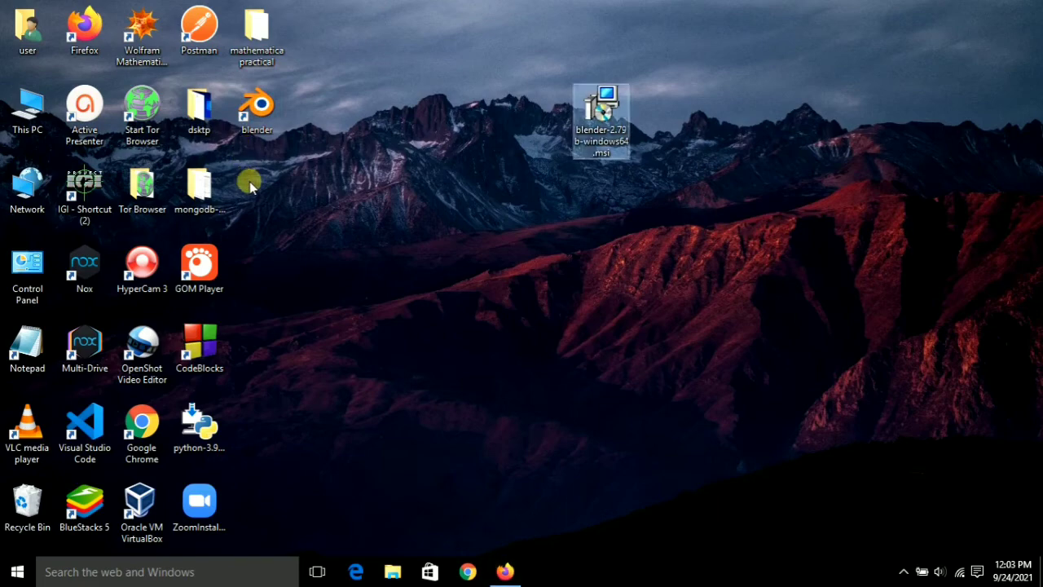
Launch Blender from its desktop shortcut and place the 3D cursor on the camera in the viewport.
{"action": "left_click_drag", "start_coordinate": [249, 181], "coordinate": [383, 77]}
{"action": "double_click", "coordinate": [273, 113]}
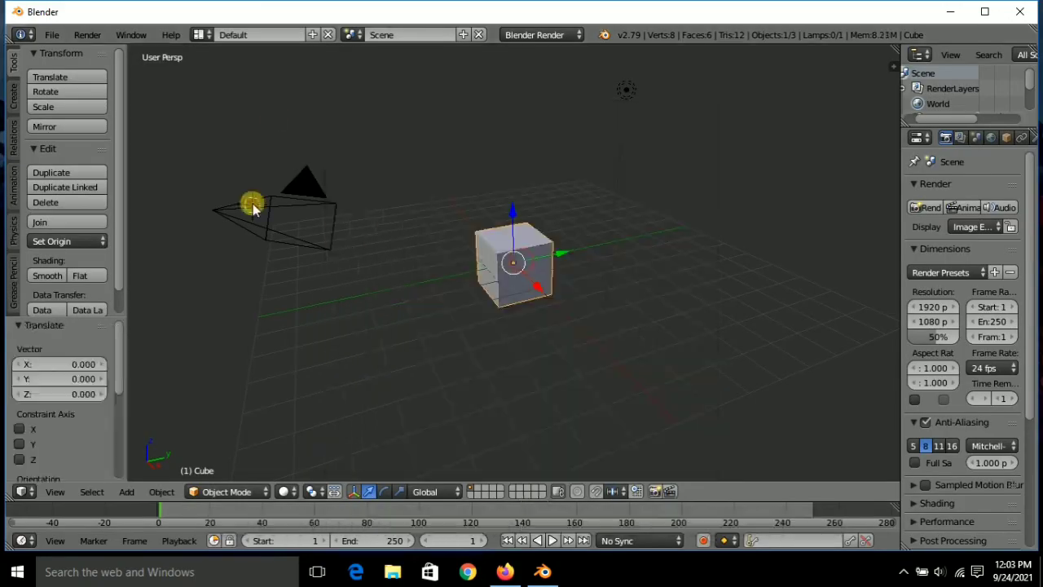
{"action": "left_click", "coordinate": [265, 217]}
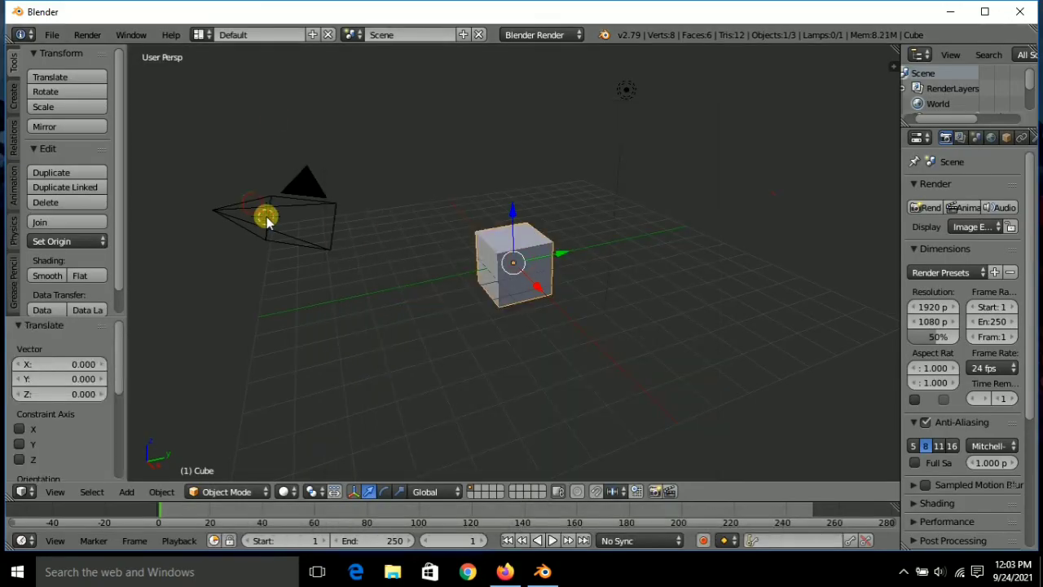
Select the default cube and move it about 0.69 along the global X axis.
{"action": "right_click", "coordinate": [332, 211]}
{"action": "right_click", "coordinate": [508, 261]}
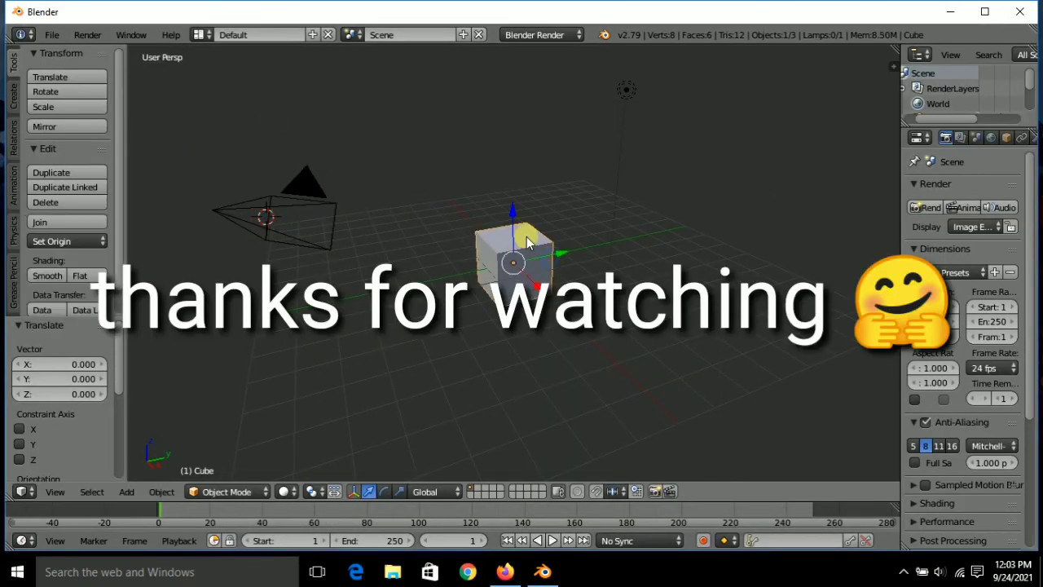
{"action": "key", "text": "g"}
{"action": "key", "text": "x"}
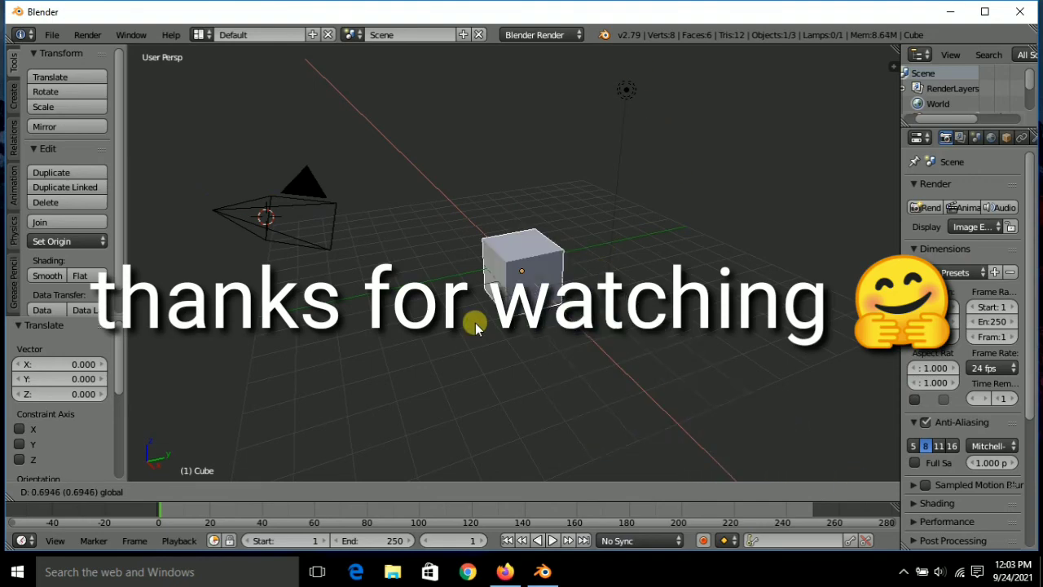